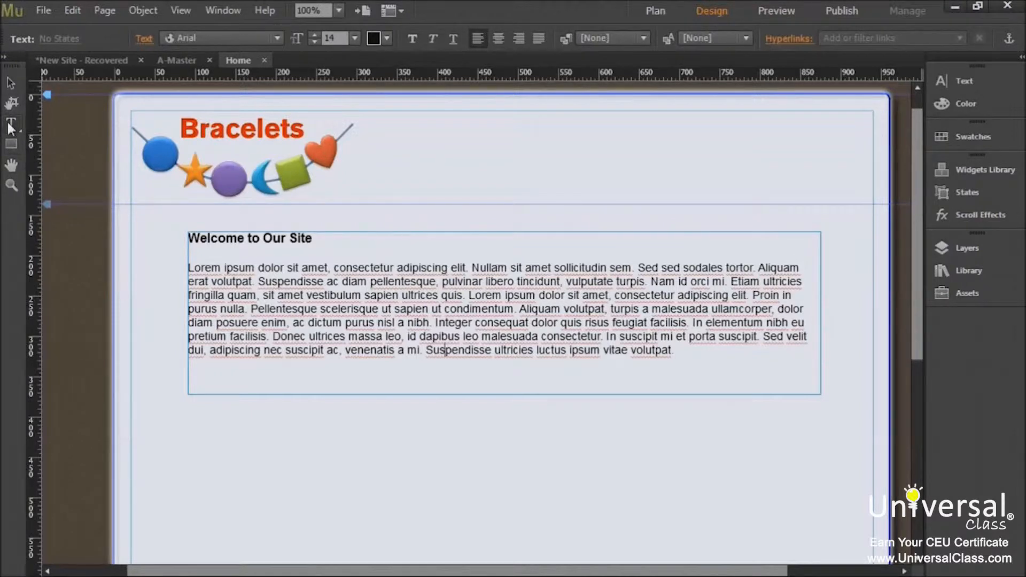
- Set the "Welcome to Our Site" heading in the Verdana web safe font at size 28
drag(677, 351, 188, 235)
drag(328, 238, 197, 248)
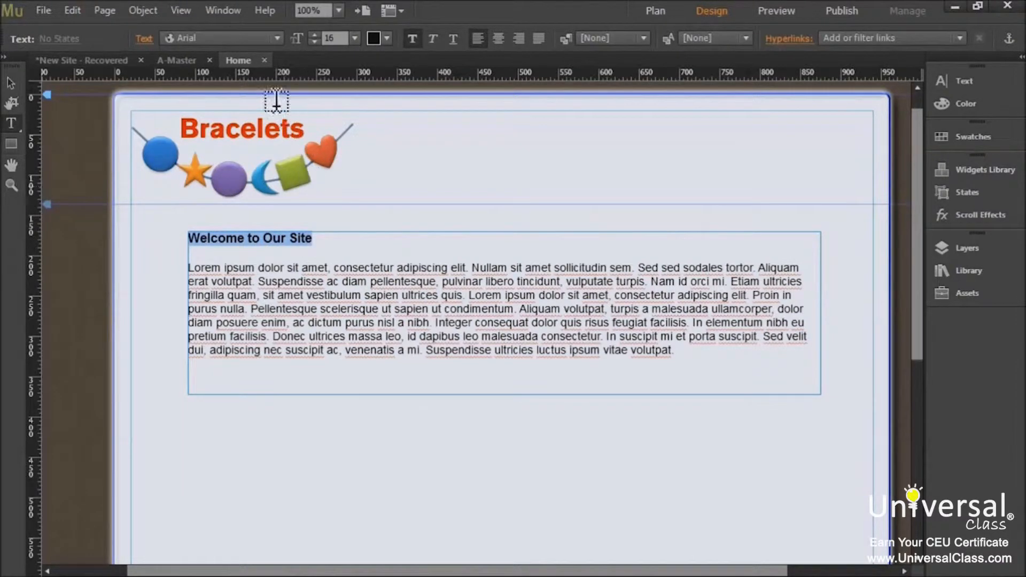
click(277, 38)
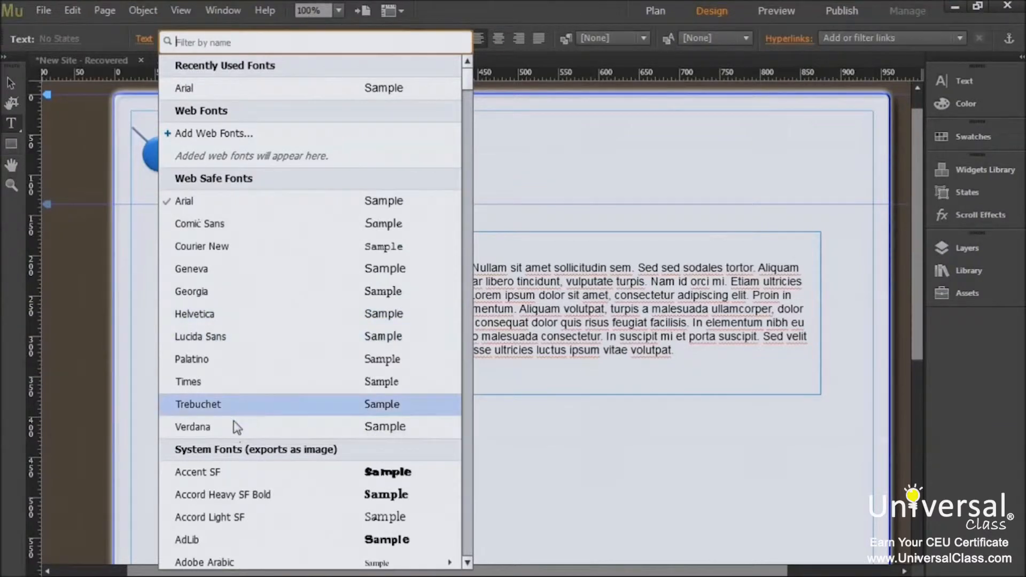
click(208, 428)
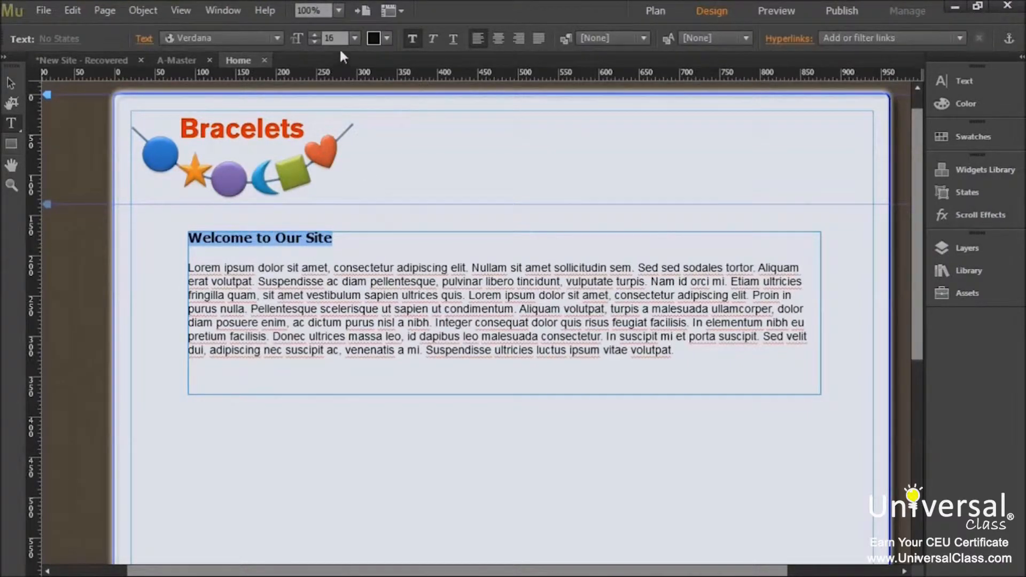
click(354, 38)
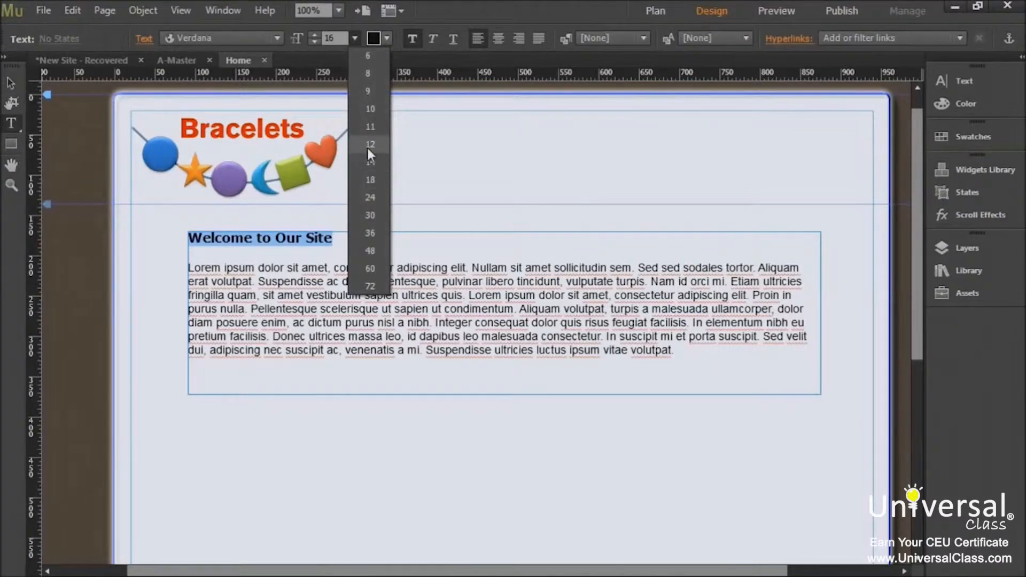
click(335, 36)
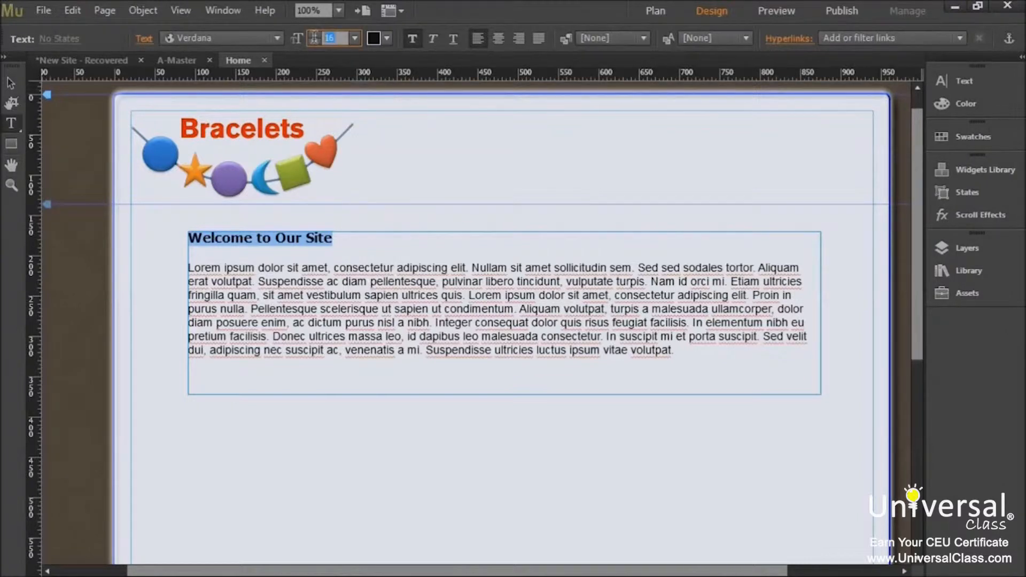
text(28)
key(Return)
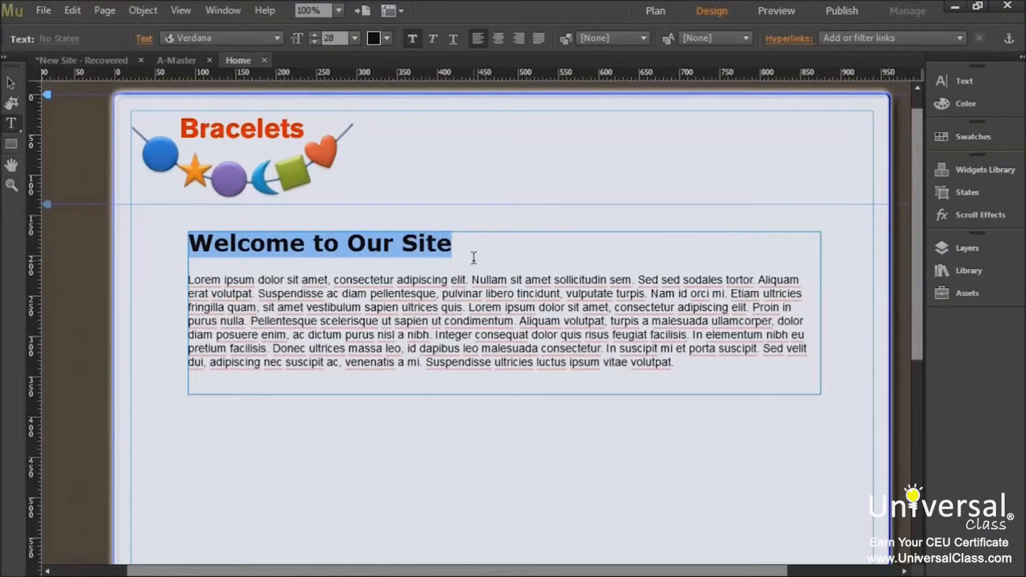
- Make the "Welcome to Our Site" heading italic and underlined, and color it with the red swatch
click(415, 39)
click(431, 40)
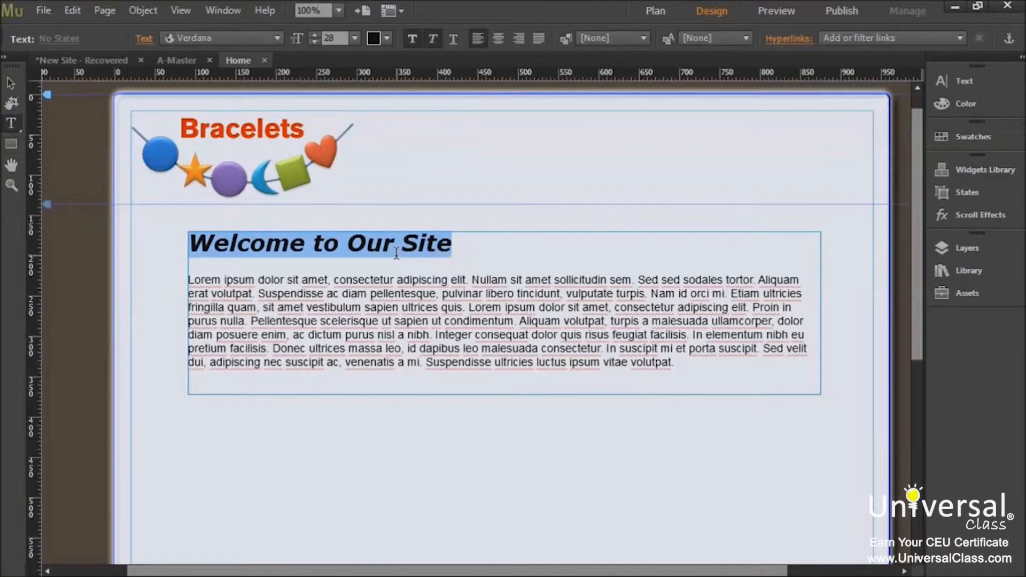
click(453, 41)
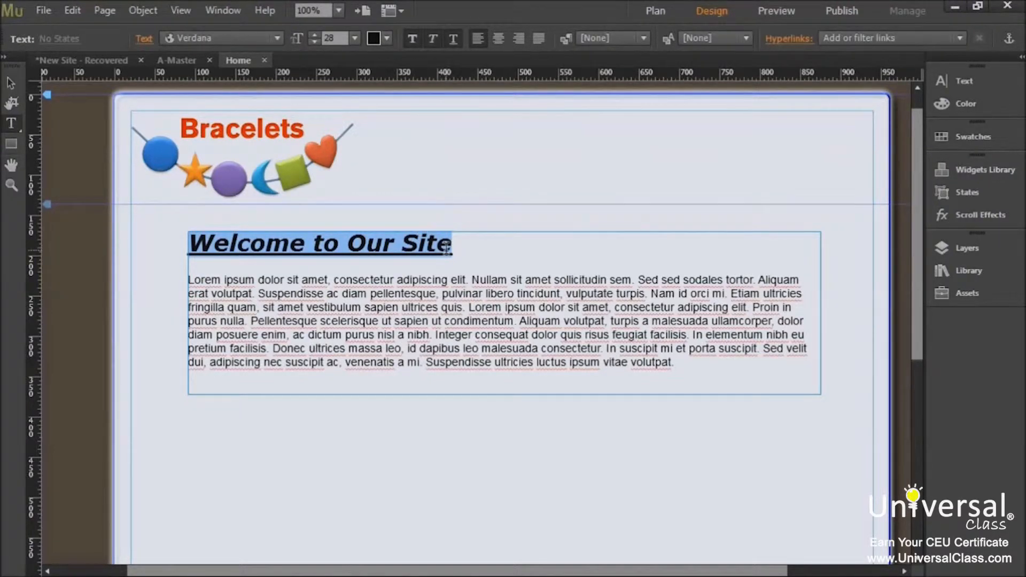
click(387, 37)
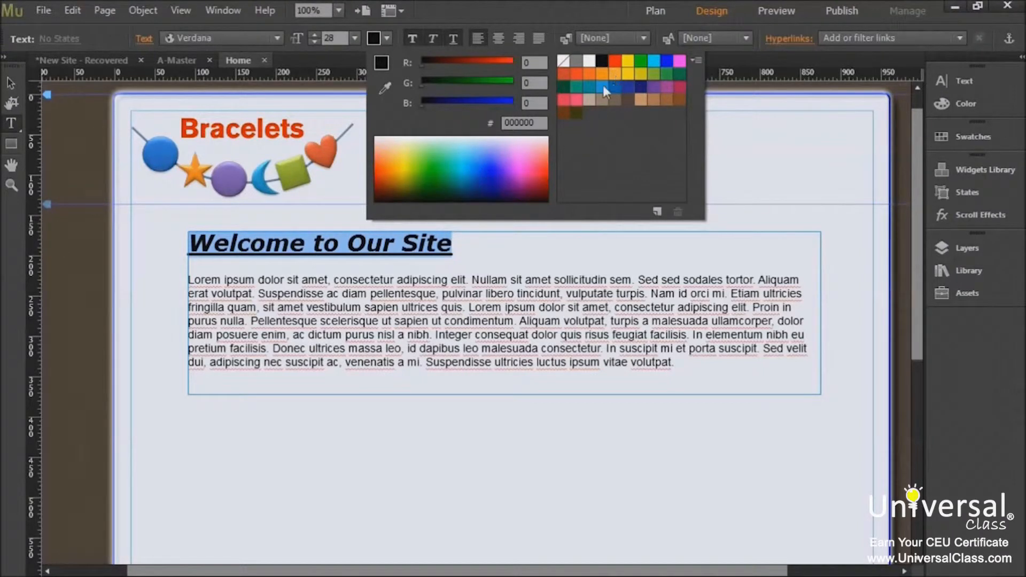
click(615, 60)
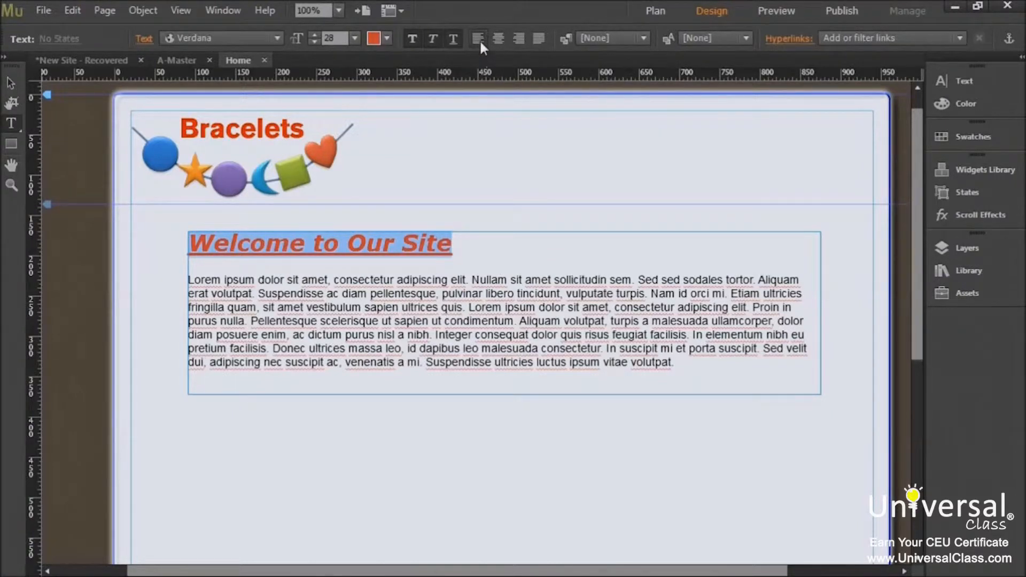
- Try center, right and justified alignment on the "Welcome to Our Site" heading, ending with left alignment
click(497, 42)
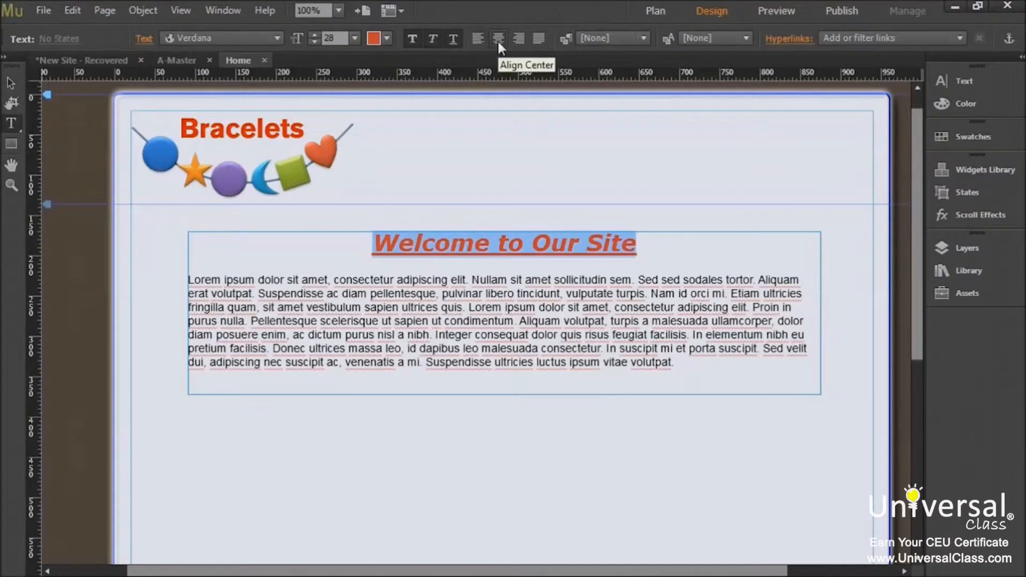
click(517, 41)
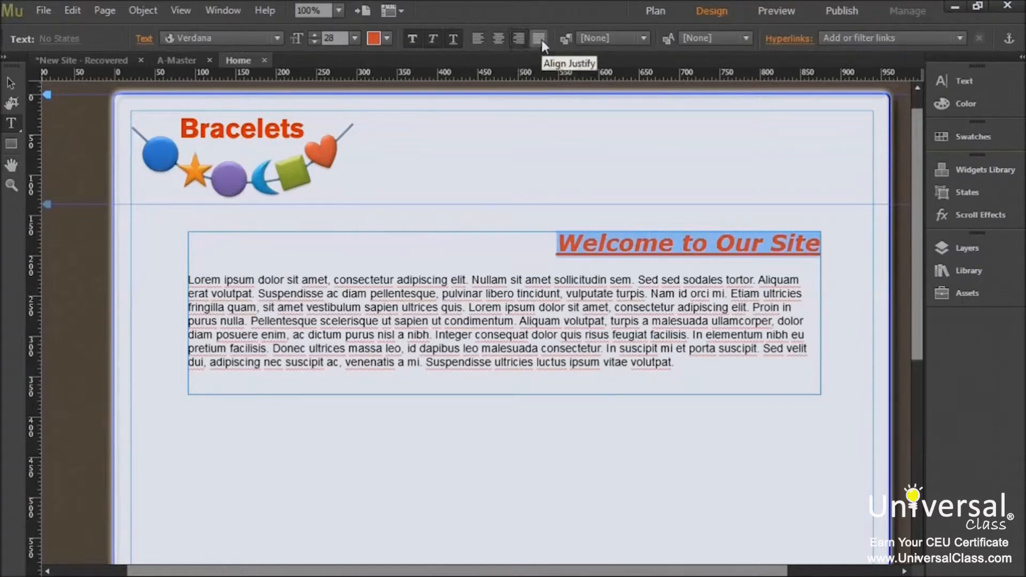
click(541, 40)
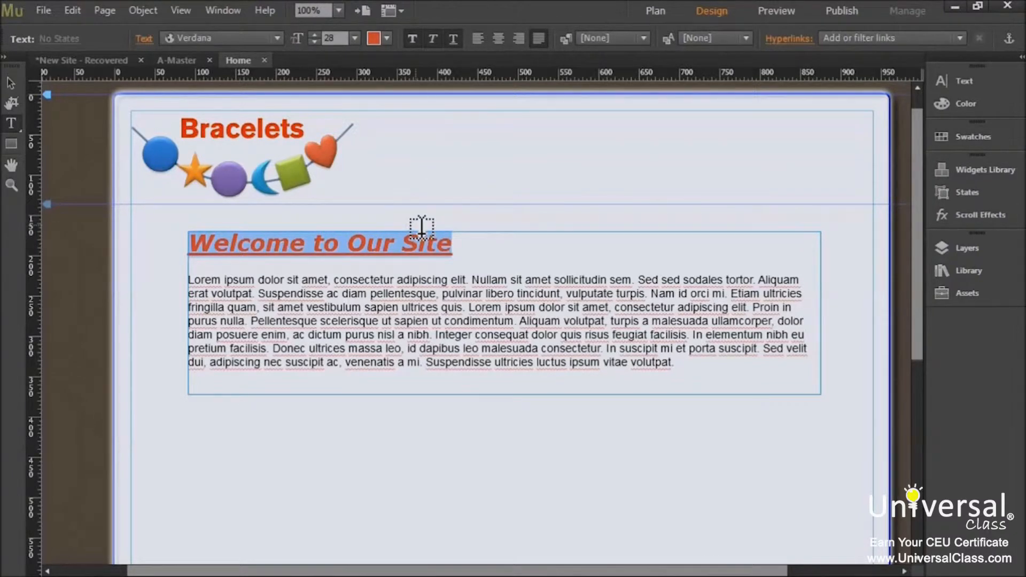
click(478, 40)
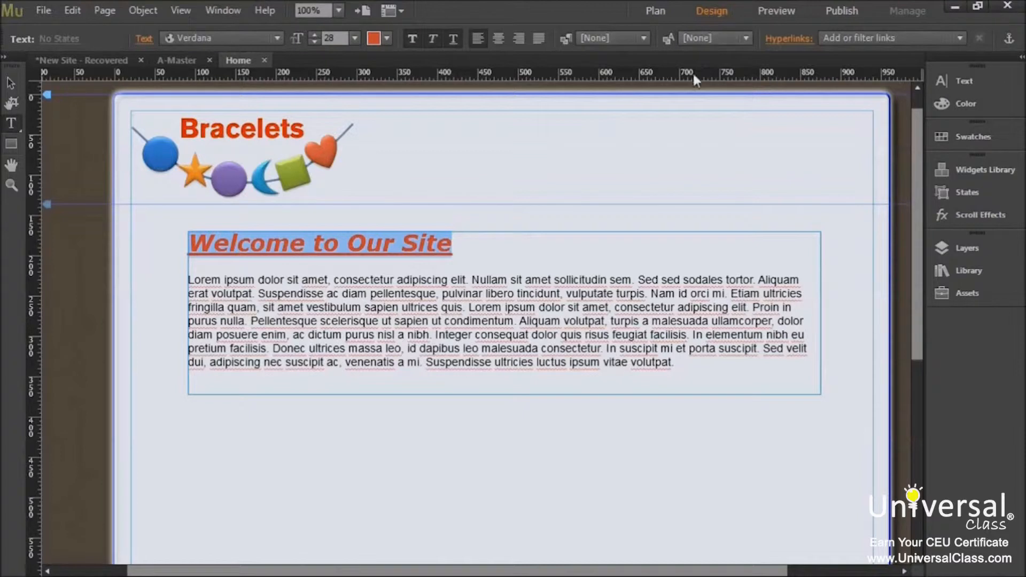
- Set the heading's letter spacing to 1 and its leading to 118%
click(941, 79)
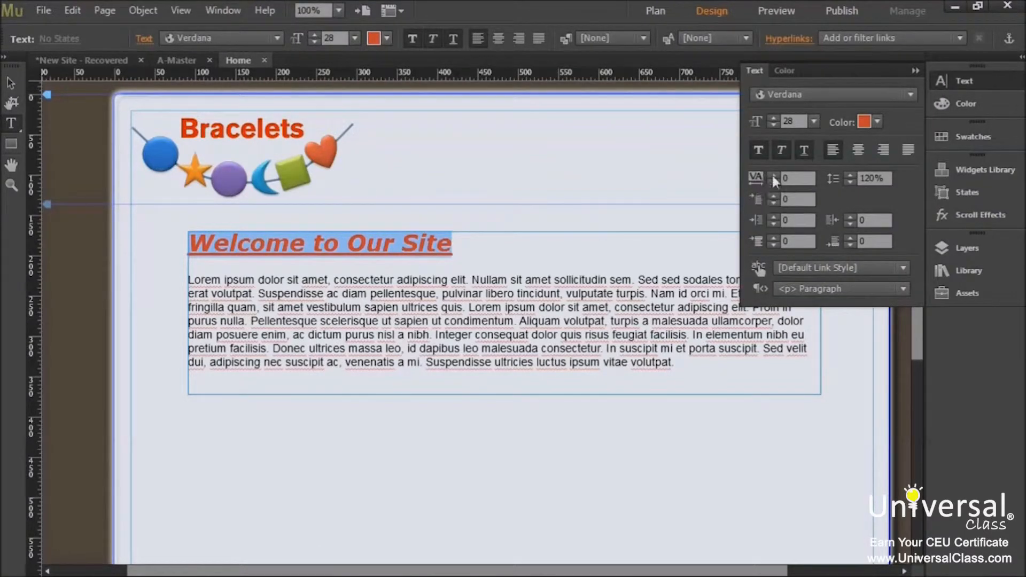
click(786, 178)
click(773, 175)
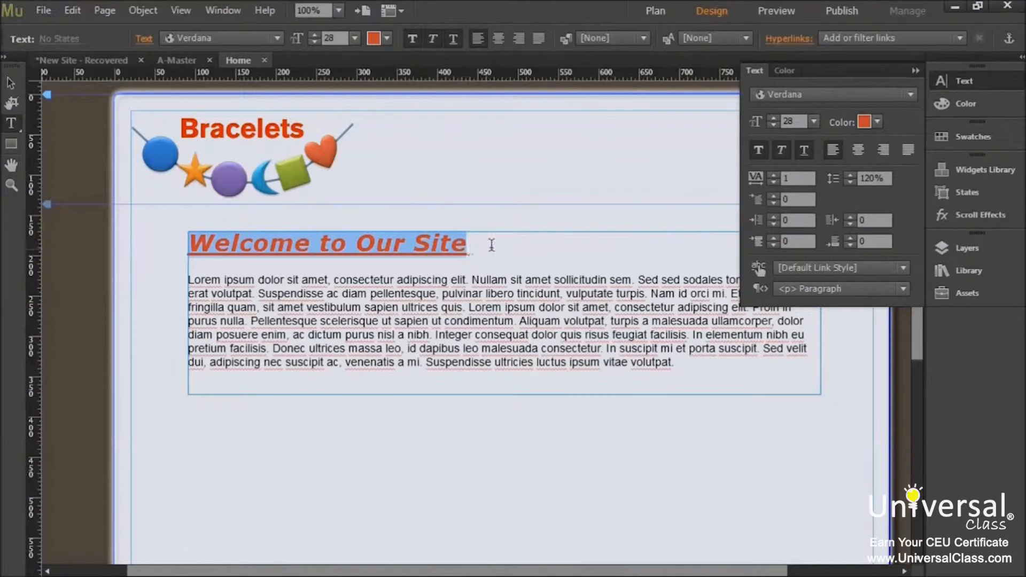
click(848, 182)
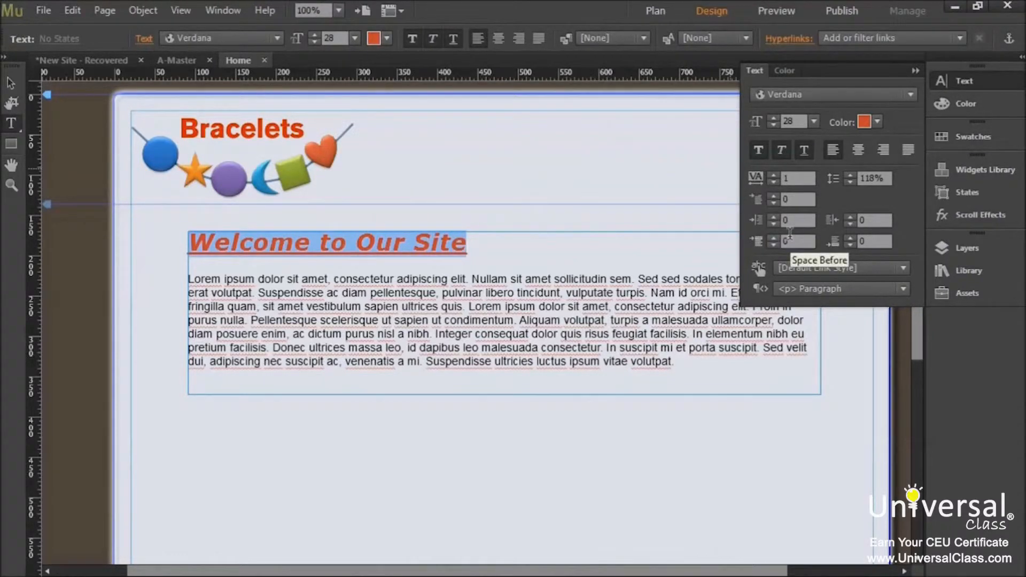
click(915, 70)
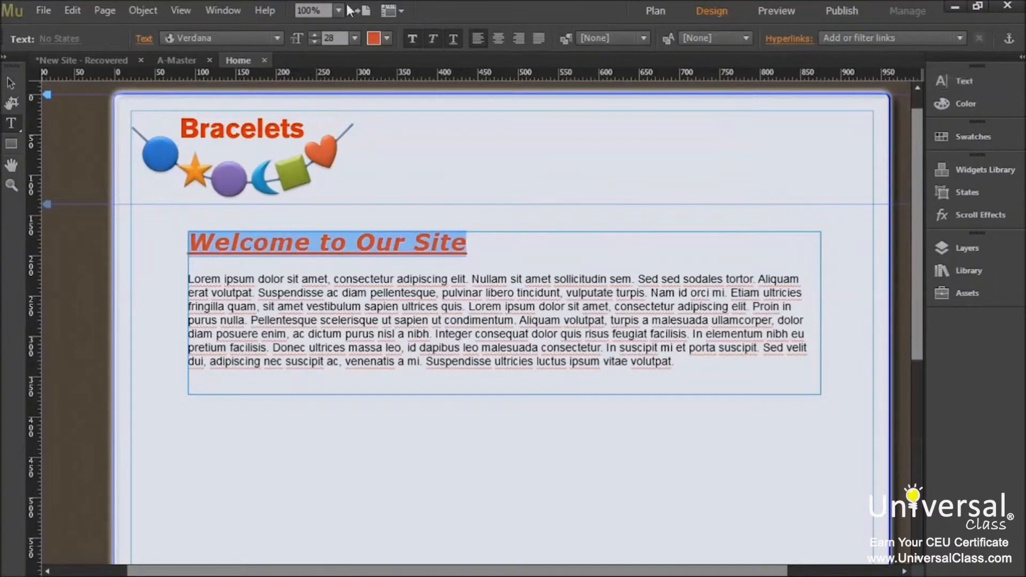
click(223, 11)
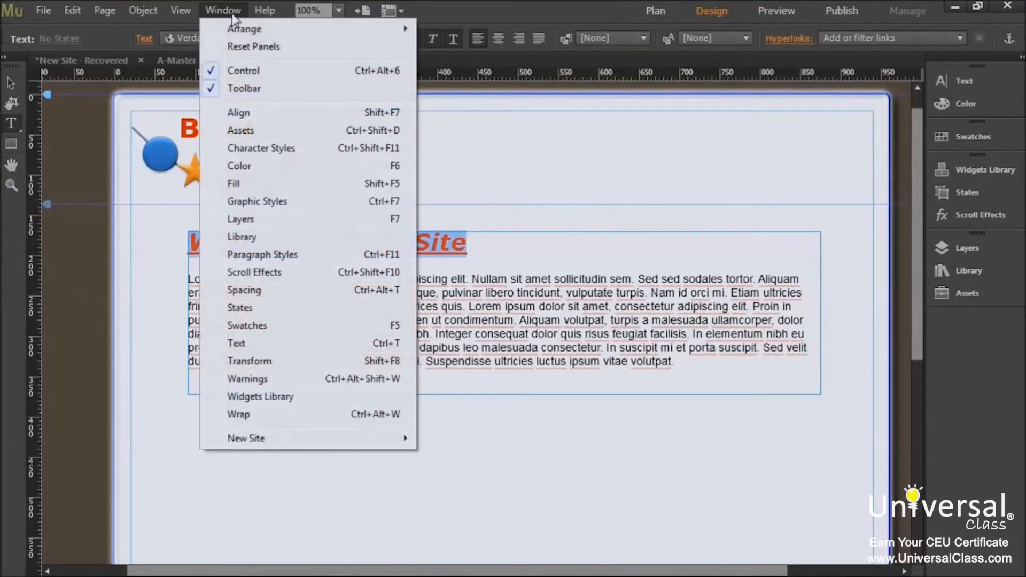
click(286, 344)
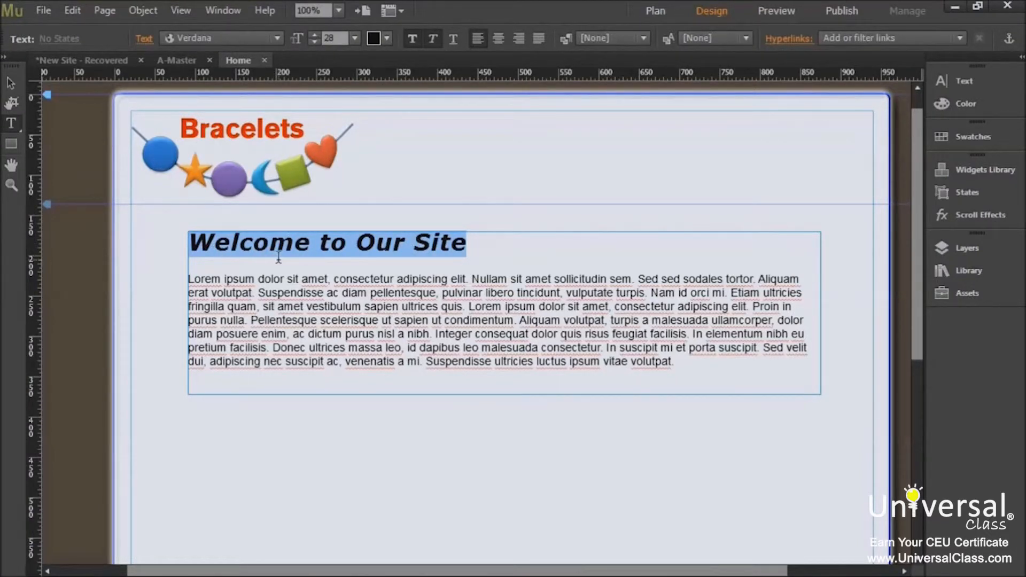
- Create a character style from the selected heading's formatting and name it "Page Header"
click(223, 10)
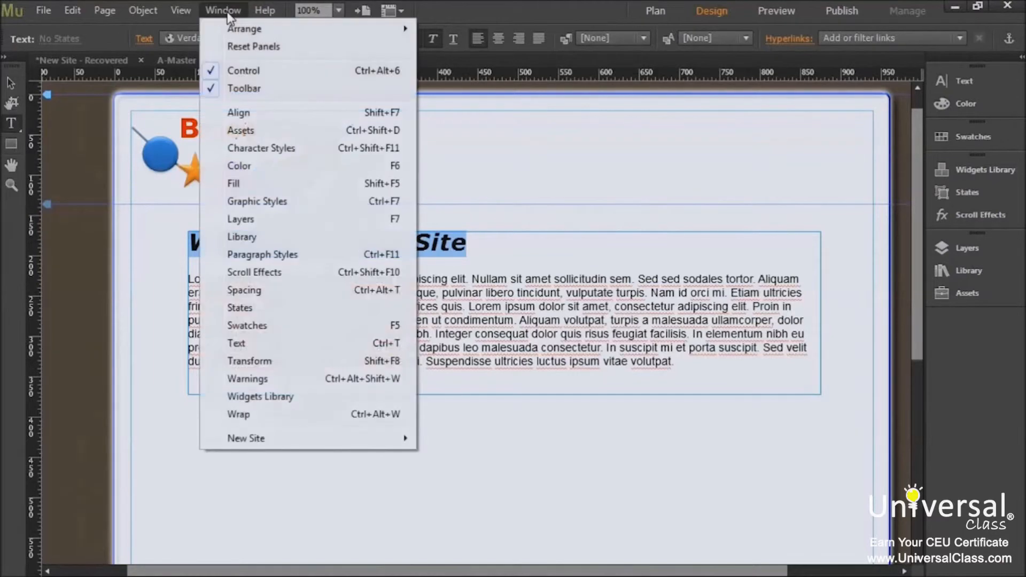
click(252, 149)
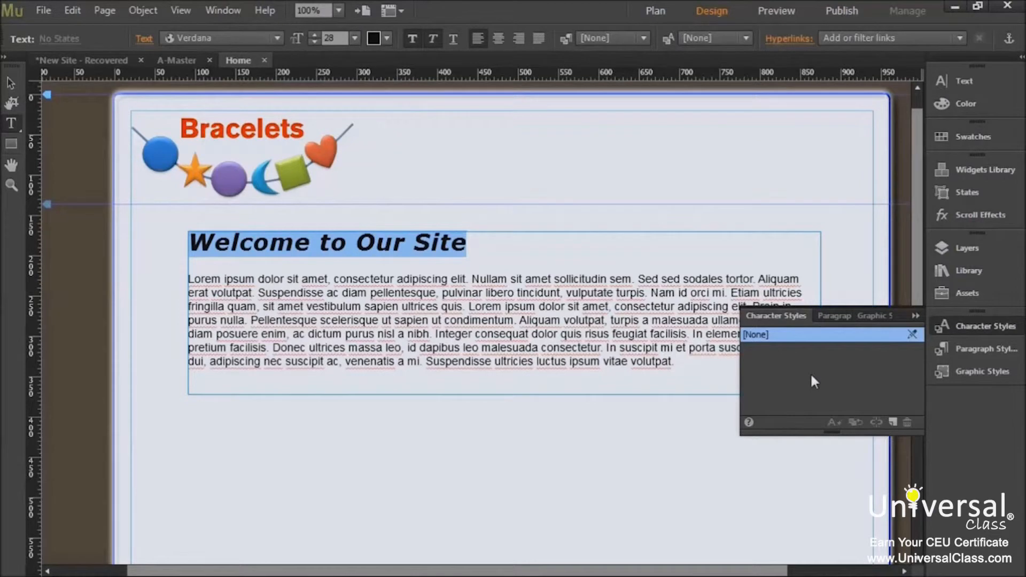
click(893, 421)
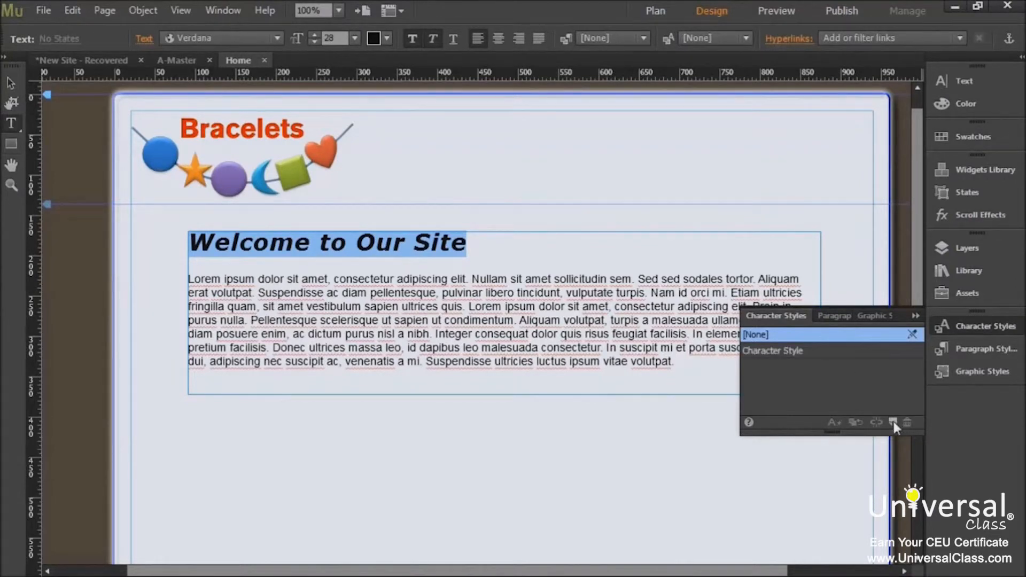
click(775, 354)
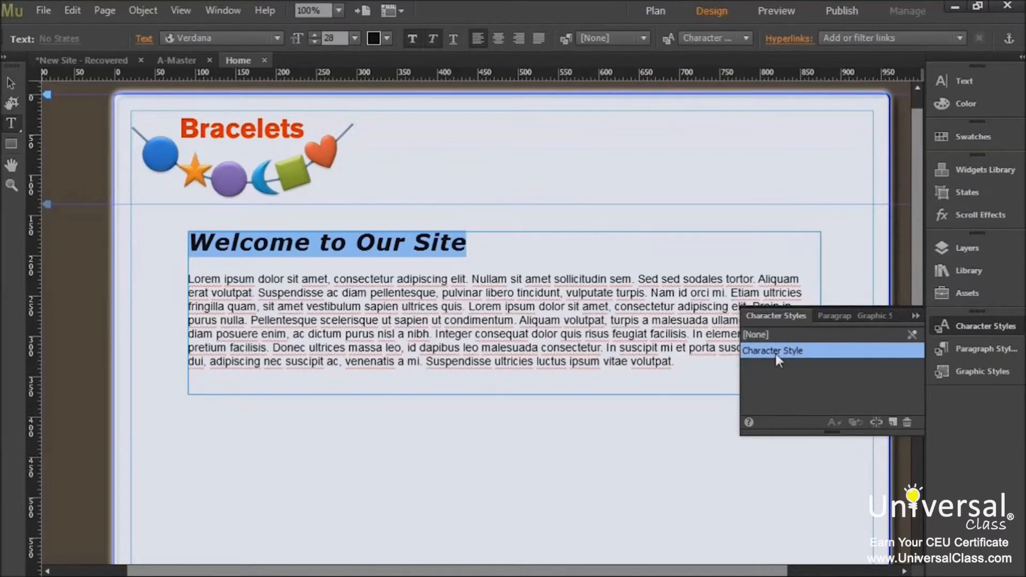
double_click(774, 352)
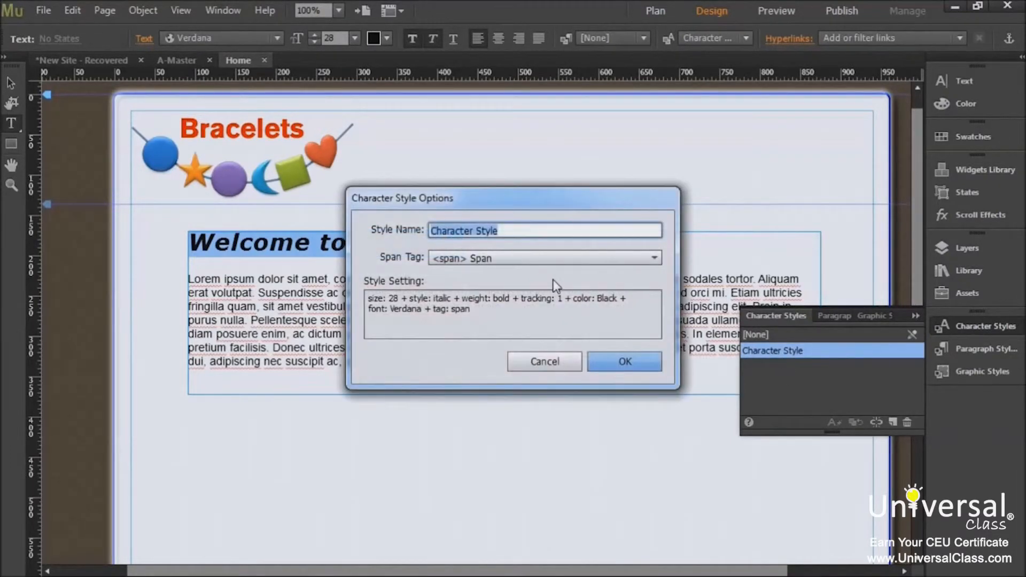
text(Page He)
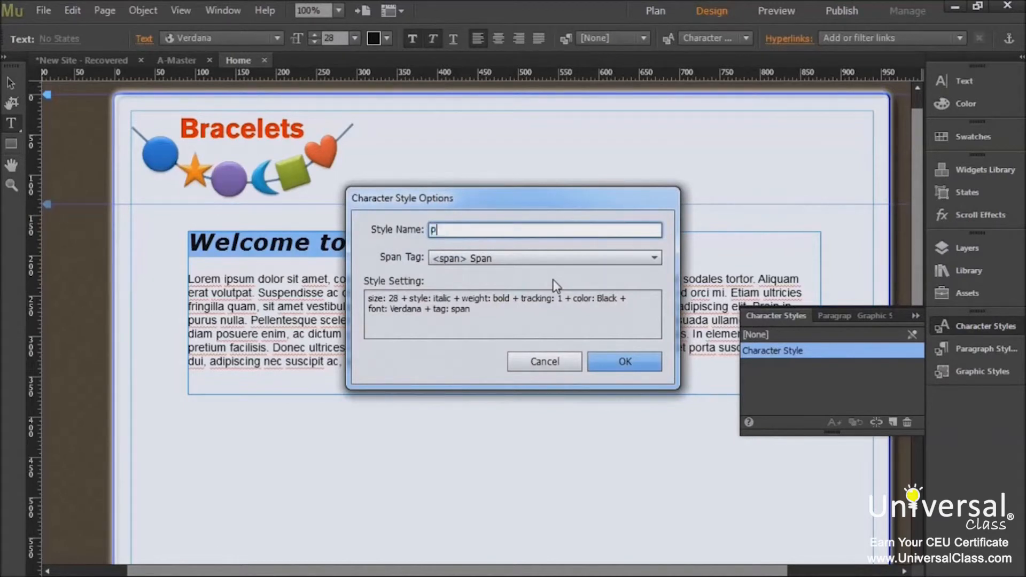
text(ader)
click(622, 361)
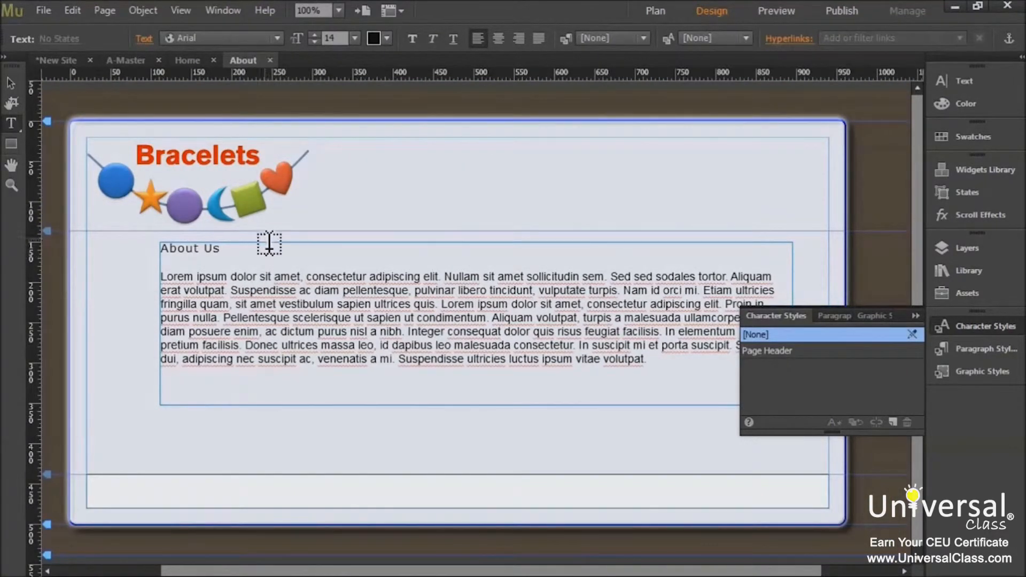
- Apply the Page Header character style to the "About Us" heading, clearing any formatting overrides
drag(219, 249, 150, 240)
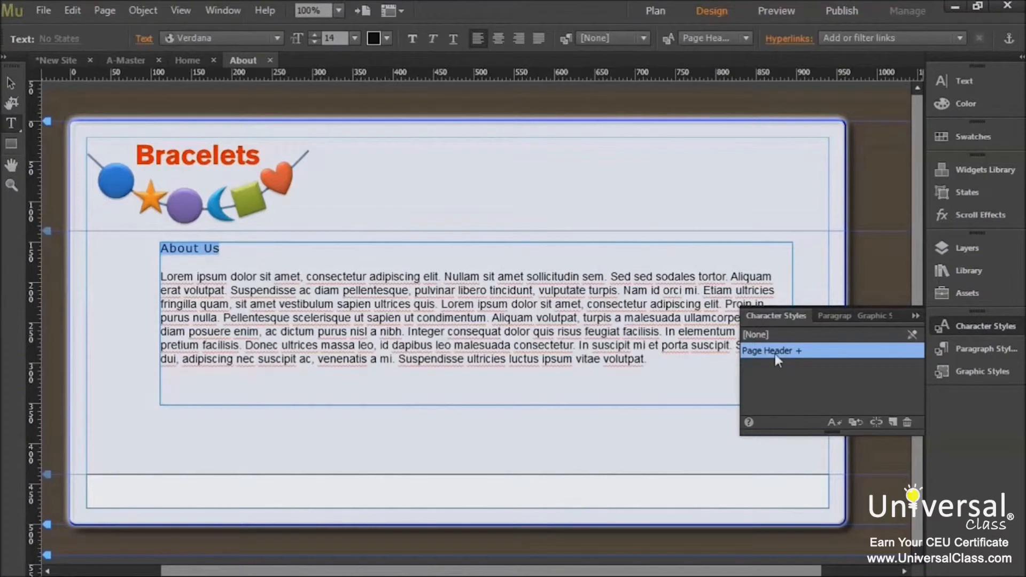
mouse_move(770, 351)
click(778, 350)
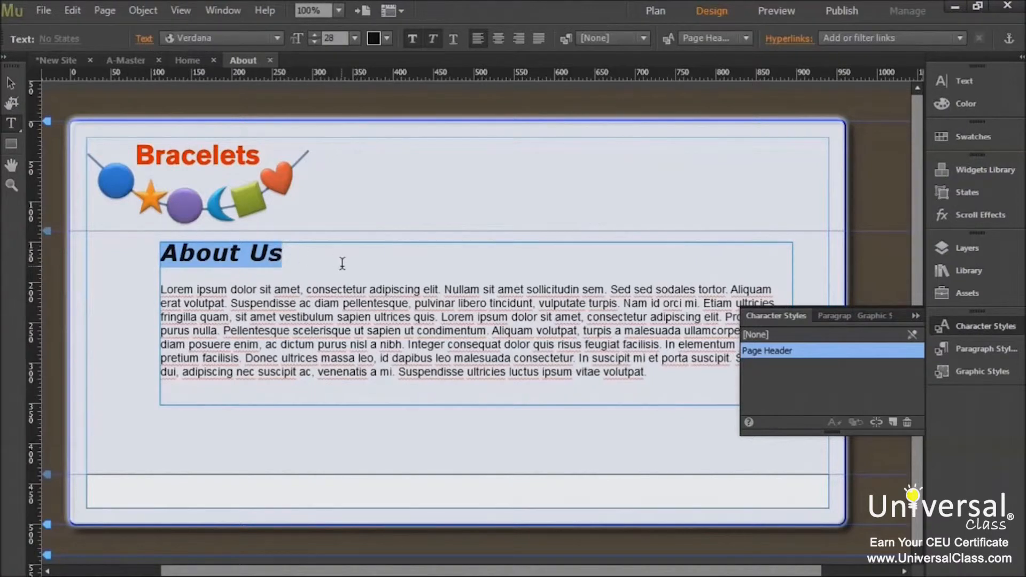
key(Right)
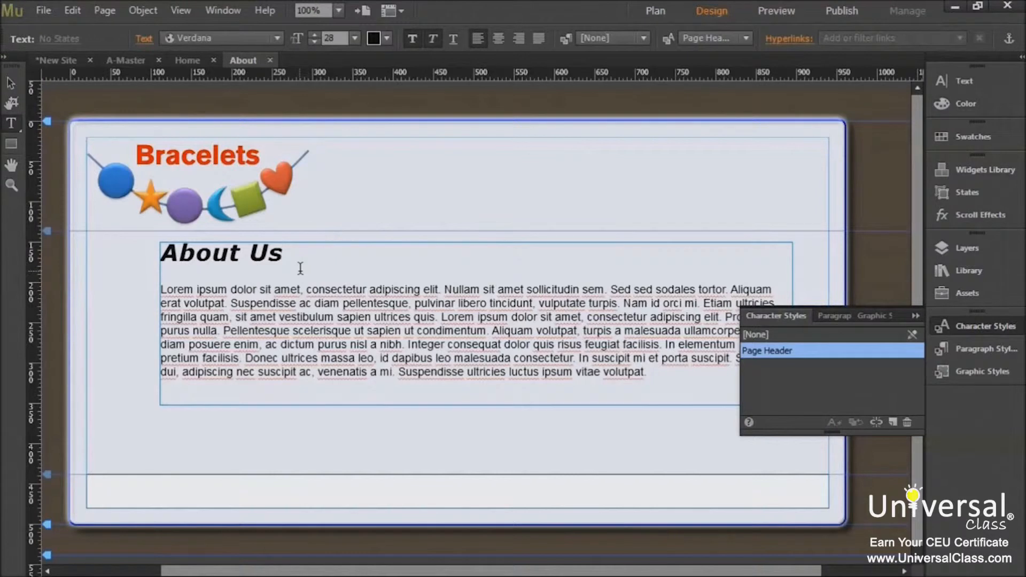
- Increase the "About Us" heading's size to 30, redefine the Page Header style from it, and check the style's settings
drag(288, 255, 154, 256)
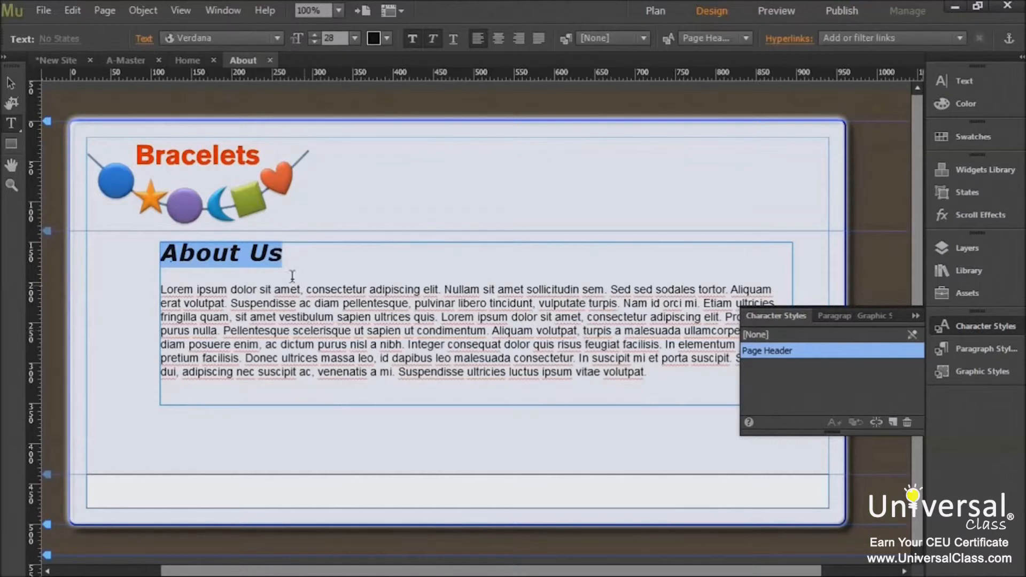
click(319, 36)
click(319, 37)
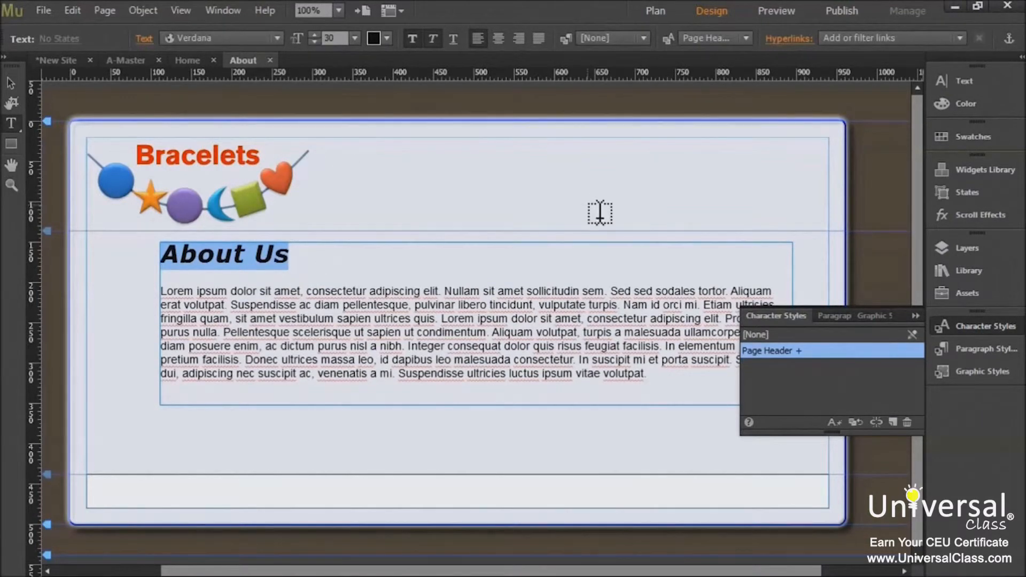
click(853, 424)
double_click(789, 350)
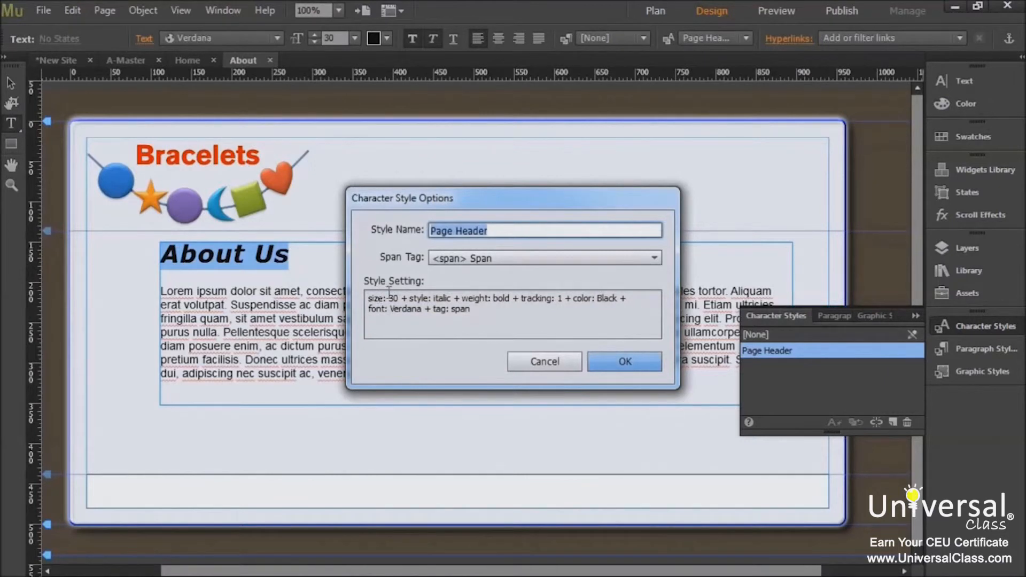
click(630, 362)
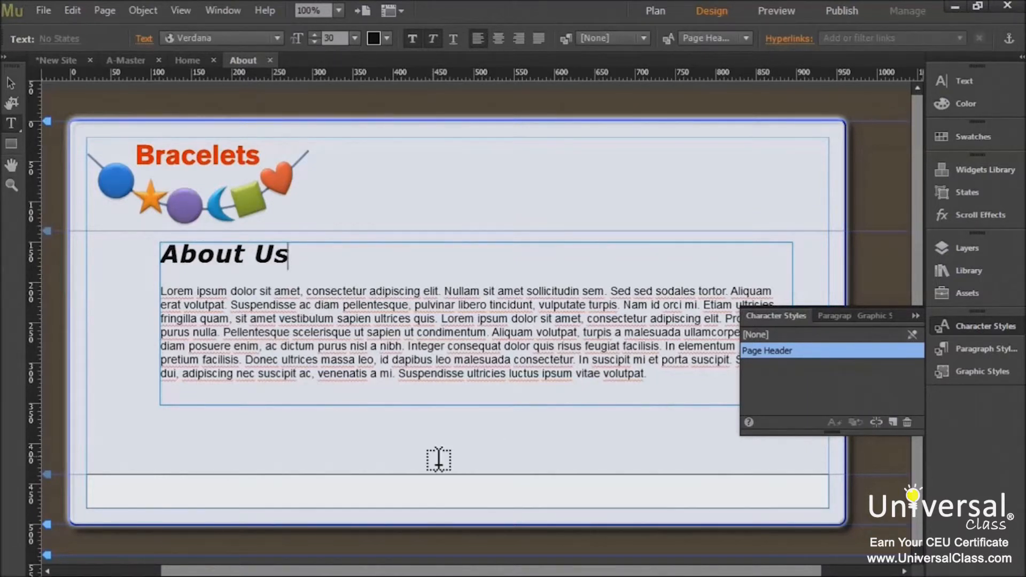
- Format the body paragraph below the "About Us" heading in Georgia italic
drag(658, 375, 160, 290)
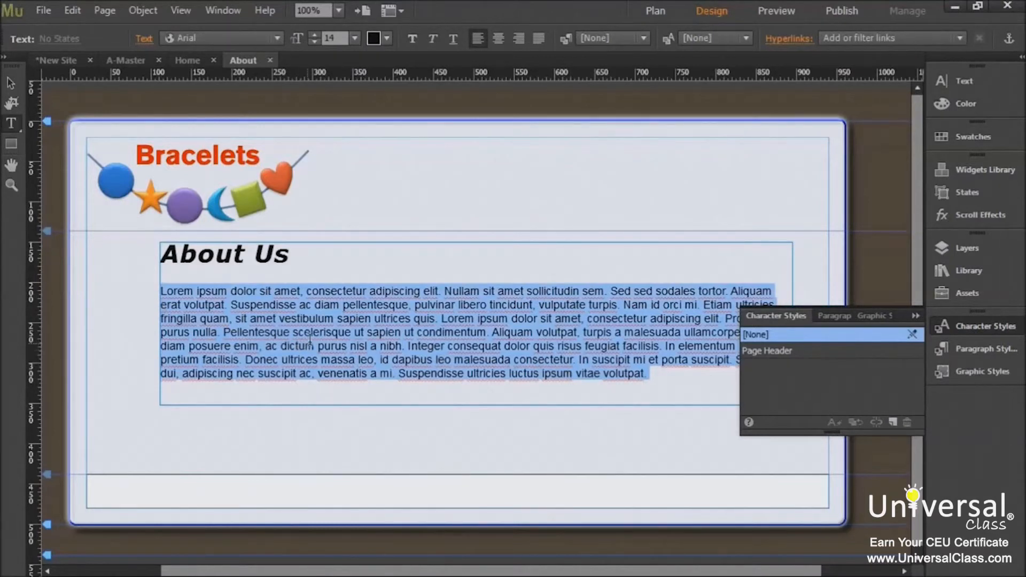
click(275, 34)
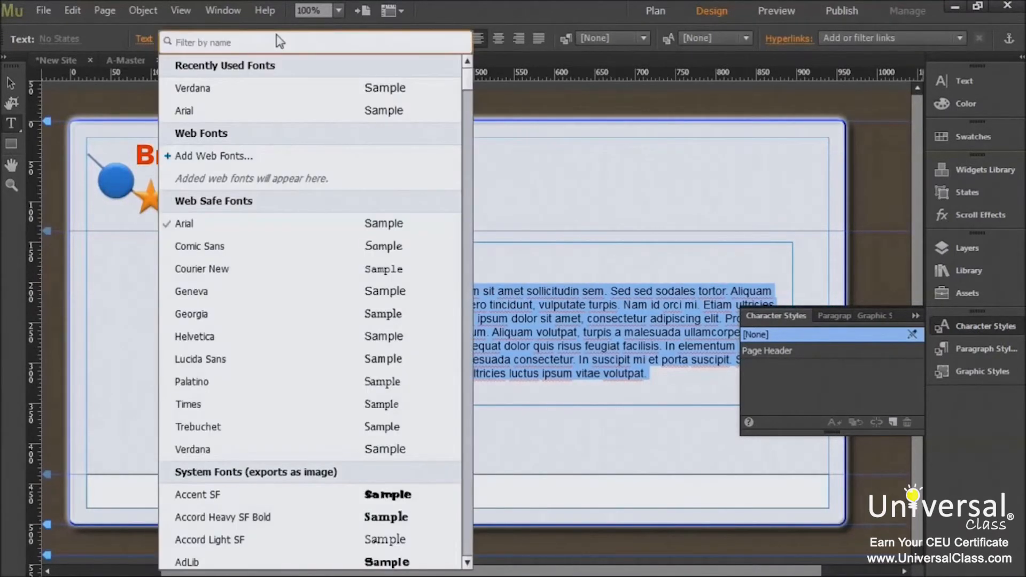
click(213, 315)
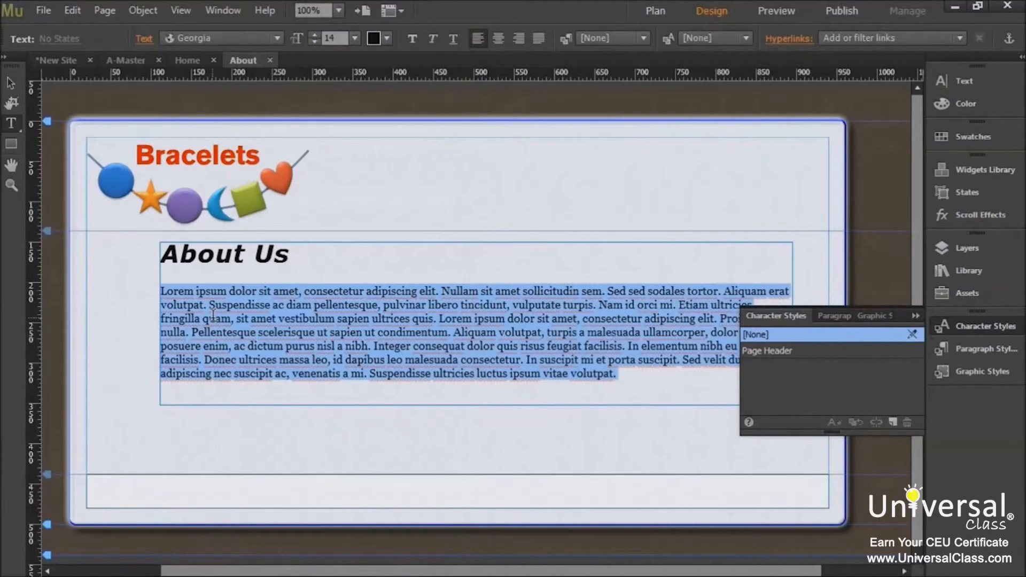
click(432, 38)
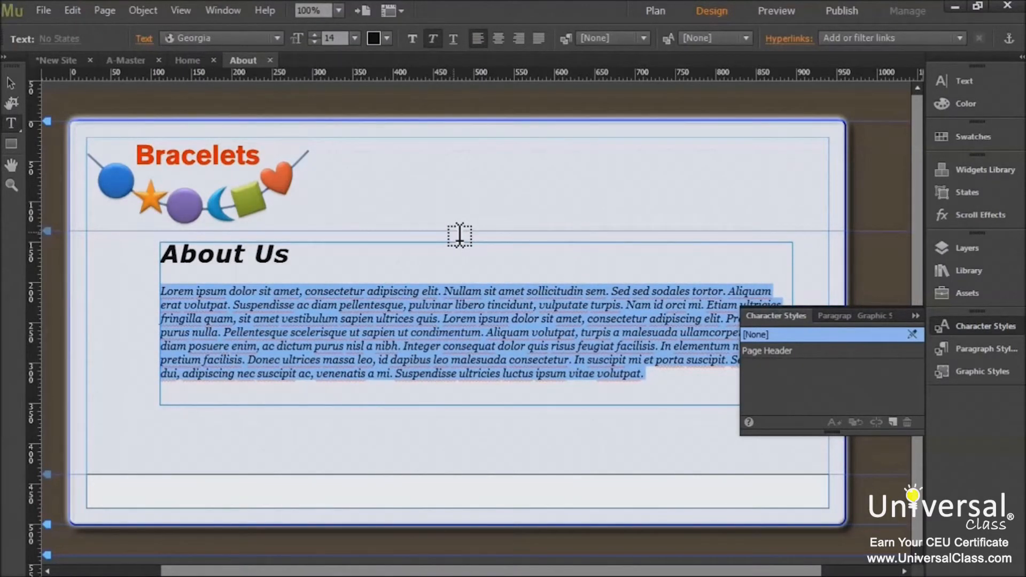
- Create a paragraph style from the selected body paragraph's formatting and name it "Style 1", keeping the <p> Paragraph tag
click(224, 11)
click(259, 255)
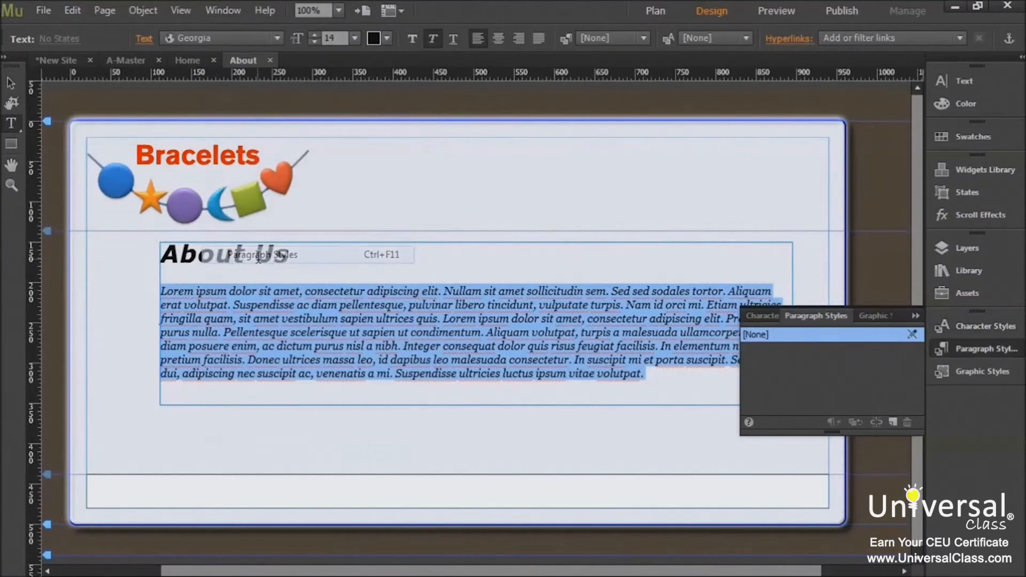
click(891, 422)
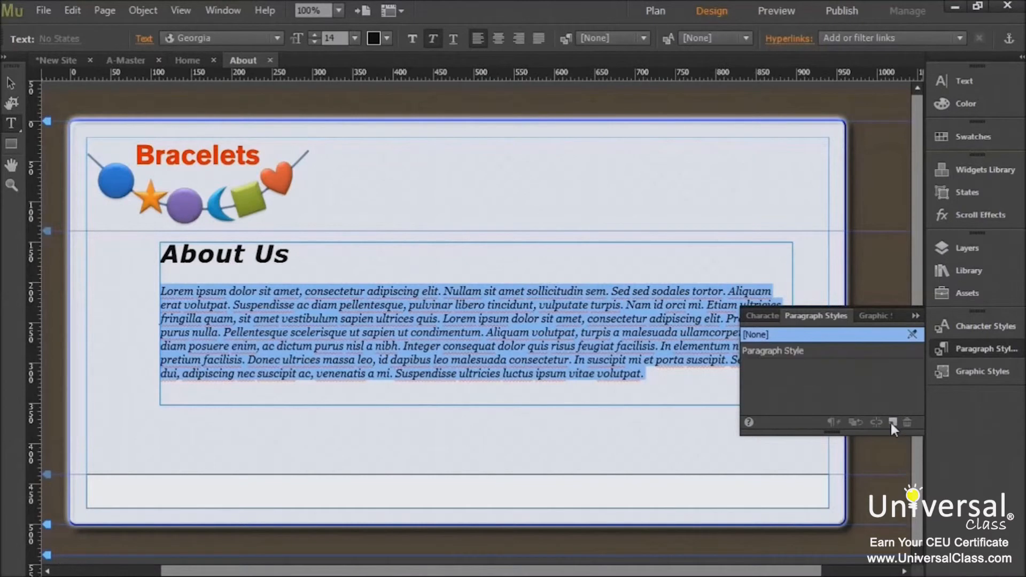
double_click(794, 354)
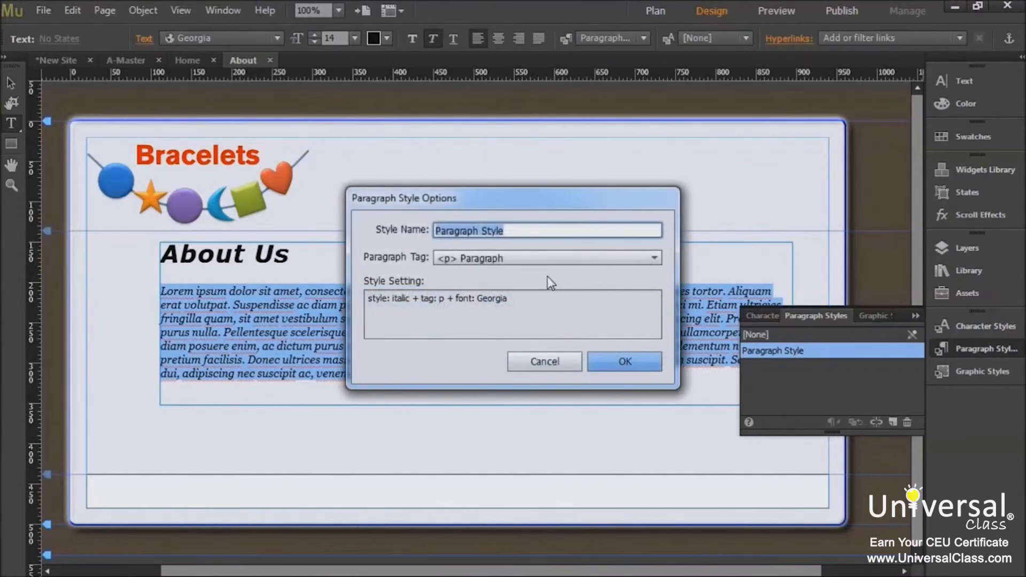
text(Style 1)
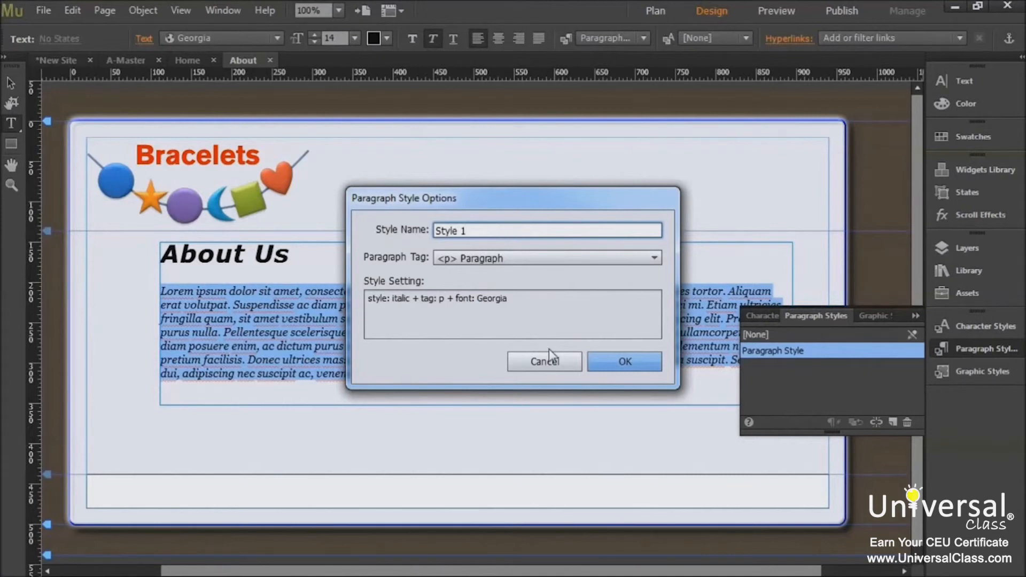
click(620, 363)
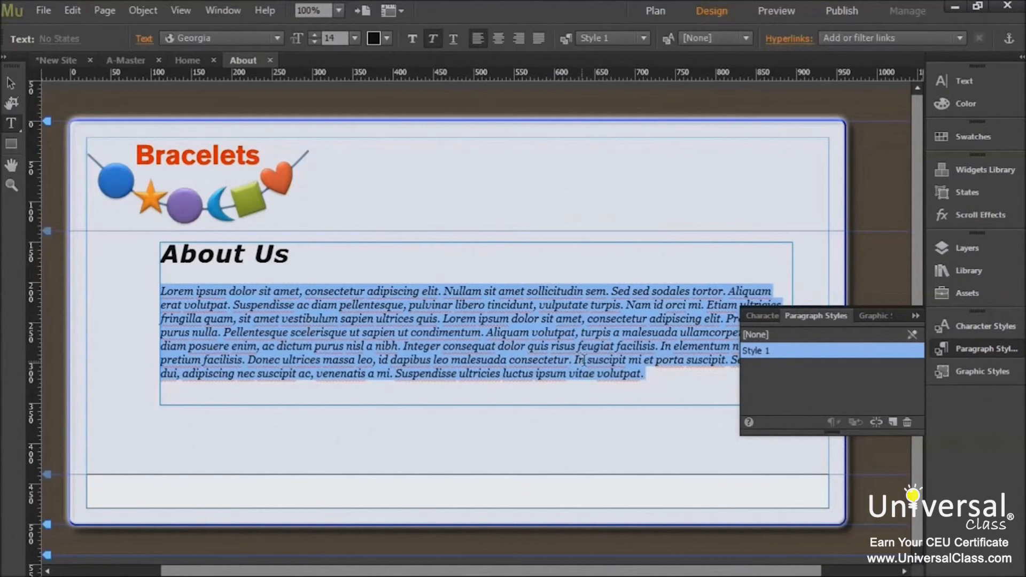
- Remove the paragraph style from the body paragraph by applying [None], and reapply Style 1
click(769, 335)
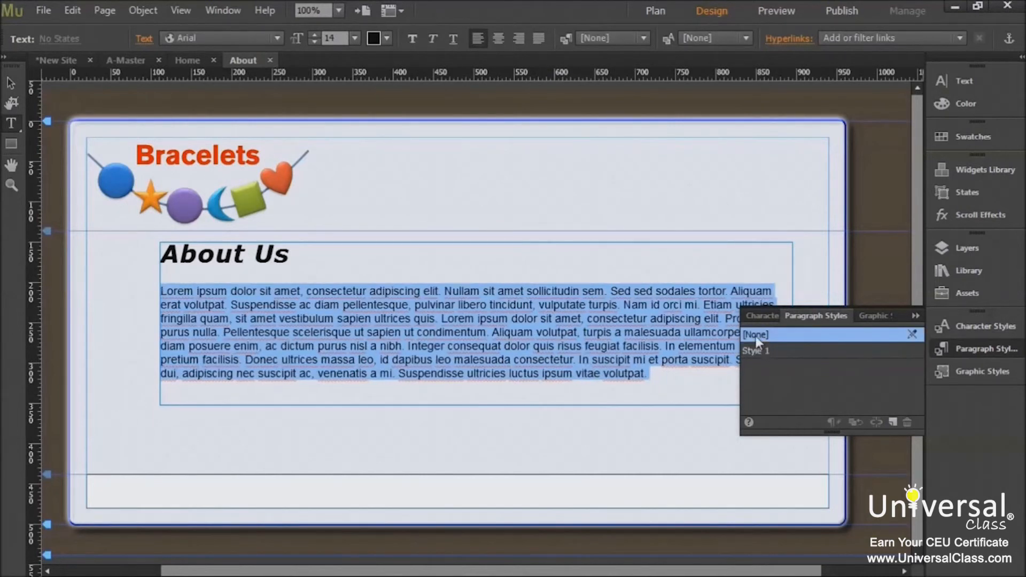
mouse_move(770, 351)
click(771, 352)
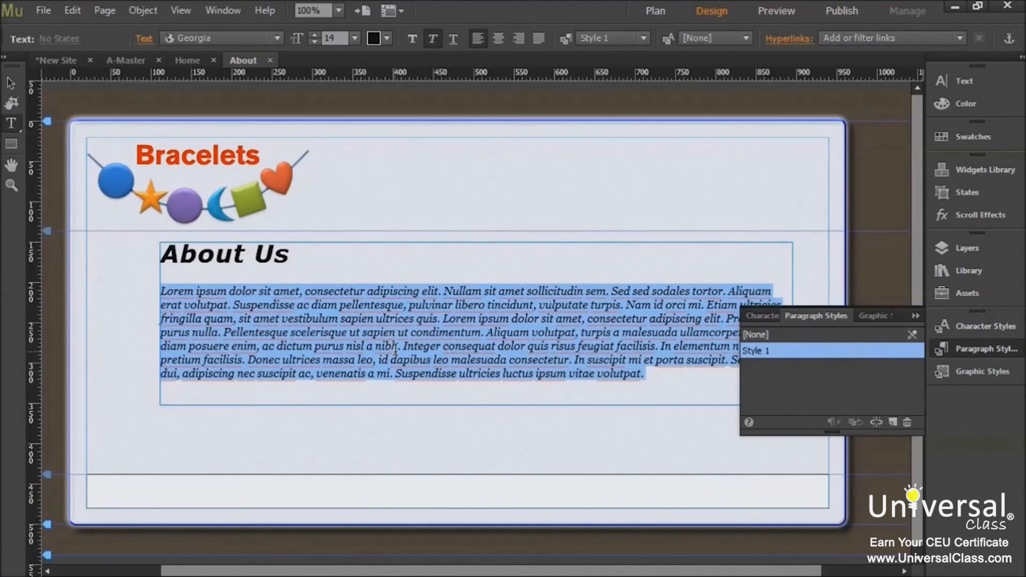
- Increase the body paragraph's text size to 16, redefine Style 1 from it, and check the style's settings
click(314, 35)
click(314, 34)
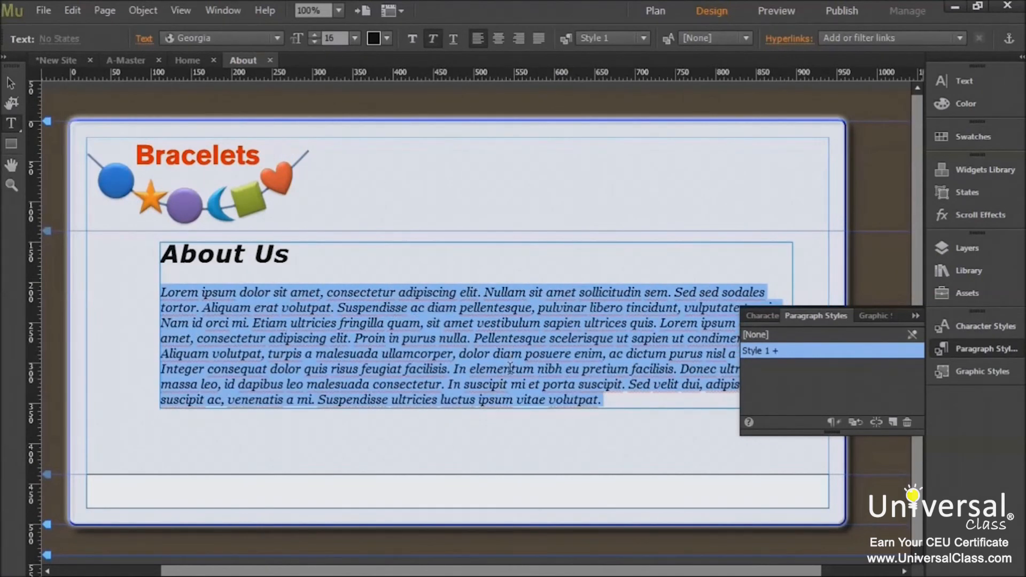
click(855, 422)
double_click(771, 352)
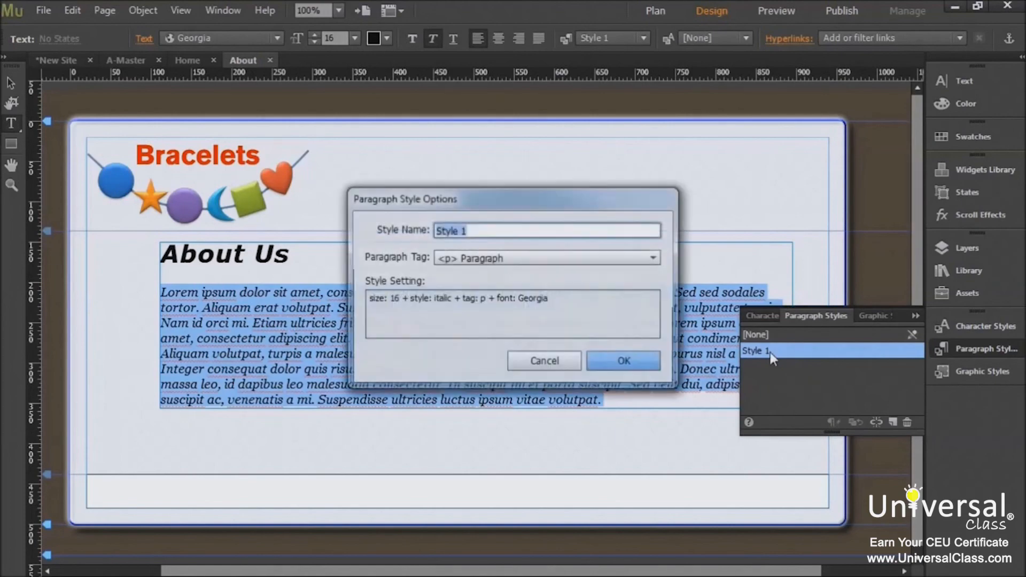
click(623, 363)
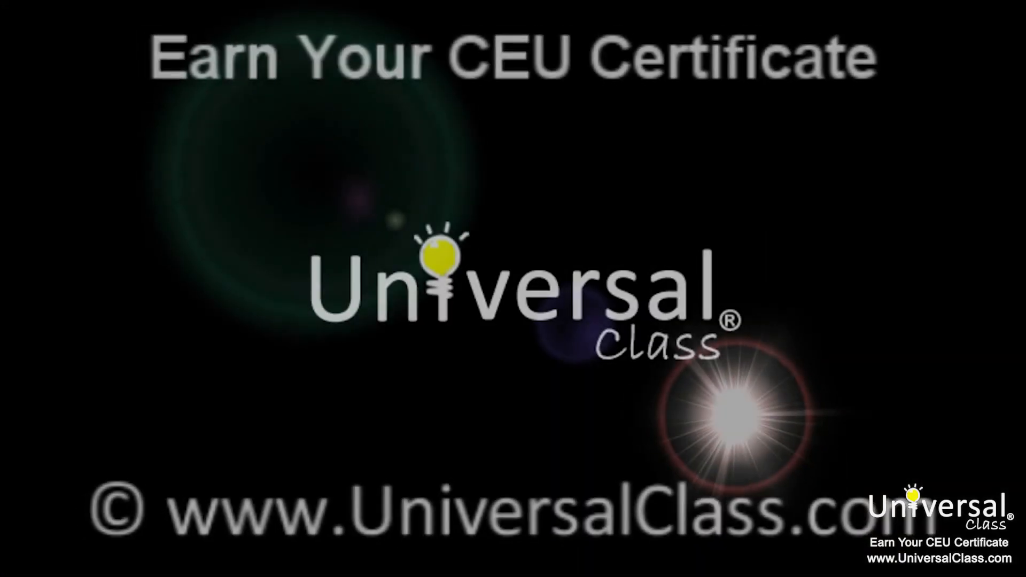